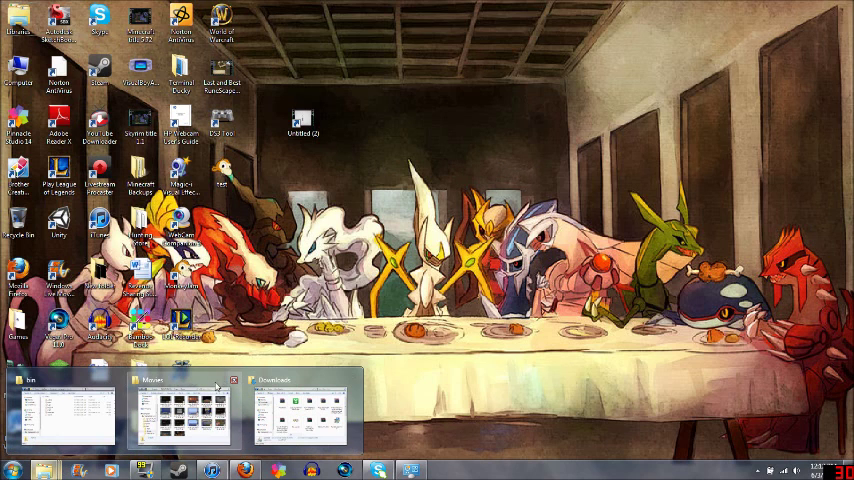
Close the Movies folder window from its taskbar thumbnail preview.
{"action": "left_click", "coordinate": [233, 381]}
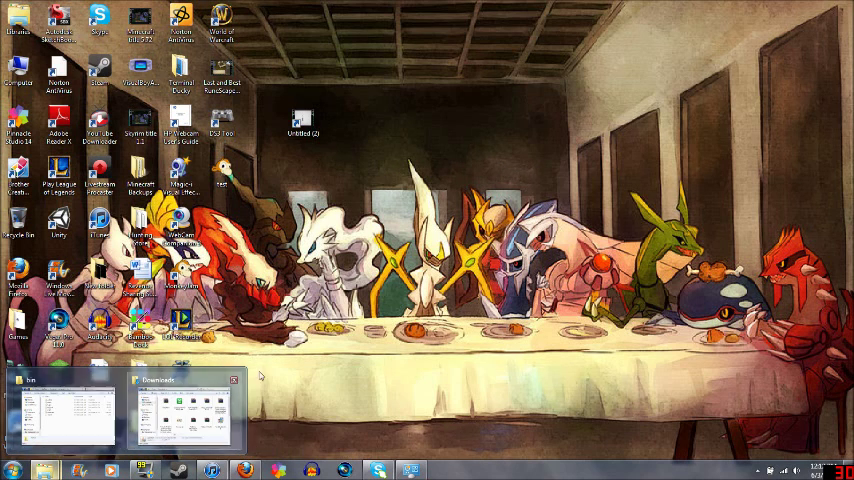
Bring the bin window forward, drag it aside and close it, then open the Start menu.
{"action": "left_click", "coordinate": [67, 412]}
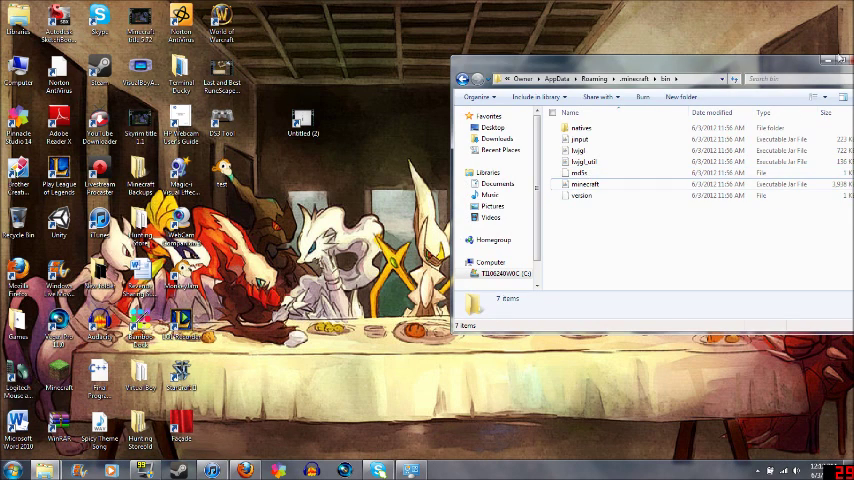
{"action": "left_click_drag", "start_coordinate": [850, 62], "coordinate": [779, 62]}
{"action": "left_click", "coordinate": [779, 62]}
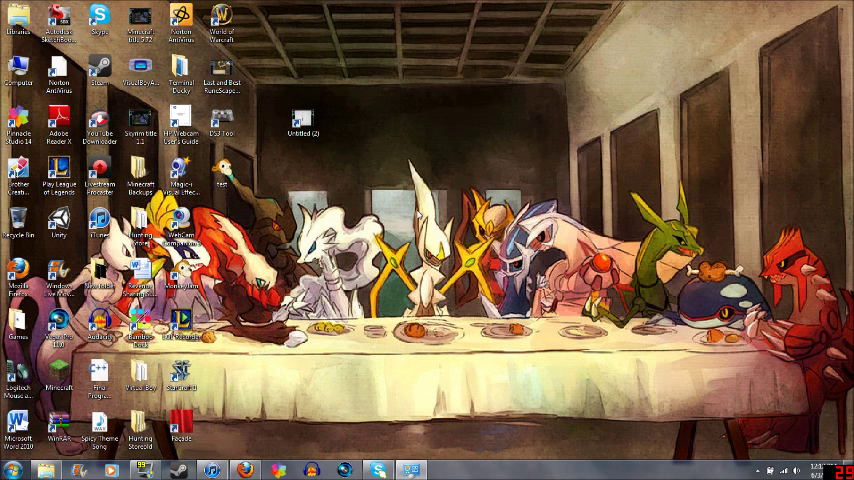
{"action": "left_click", "coordinate": [14, 469]}
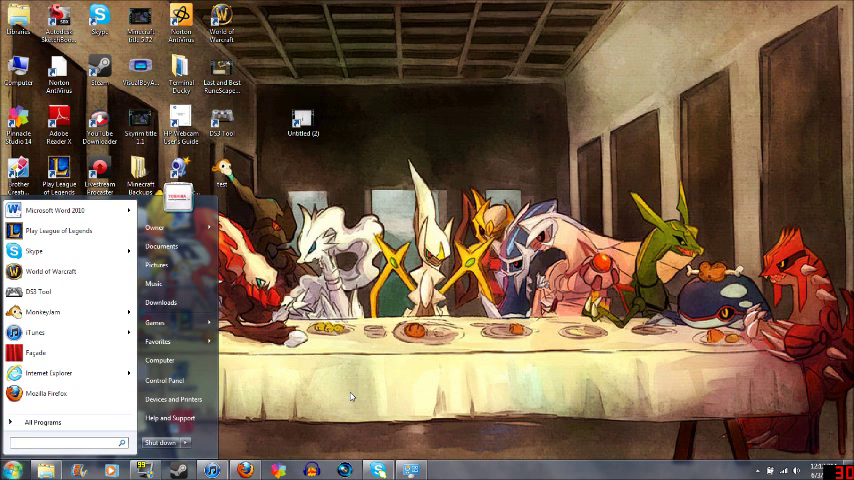
{"action": "type", "text": "s"}
{"action": "type", "text": "appdata%"}
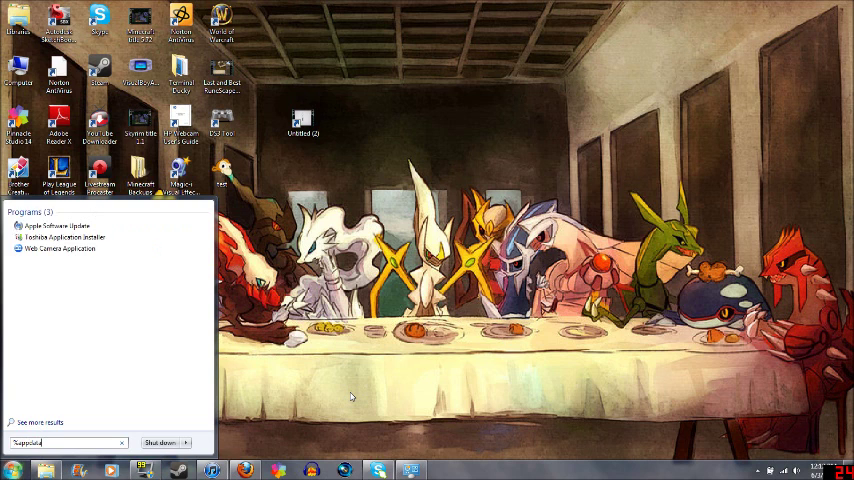
Open %appdata%, enter .minecraft, check bin and minecraft.jar, then return to .minecraft.
{"action": "key", "text": "Return"}
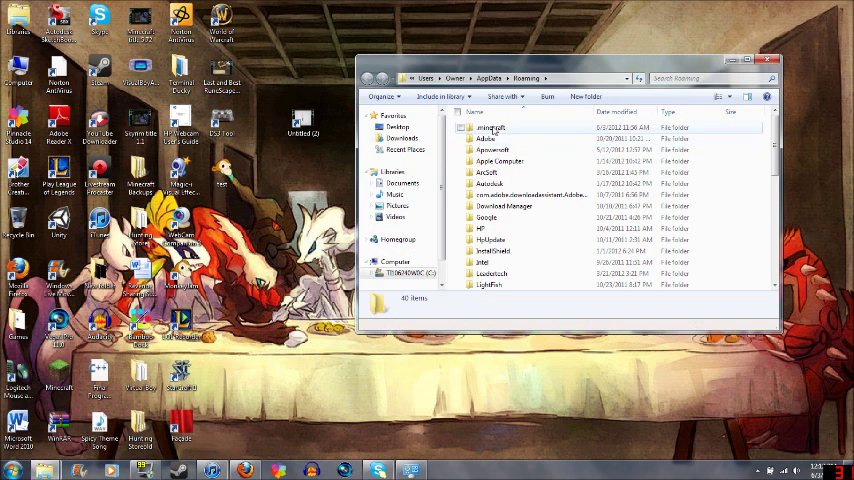
{"action": "double_click", "coordinate": [490, 128]}
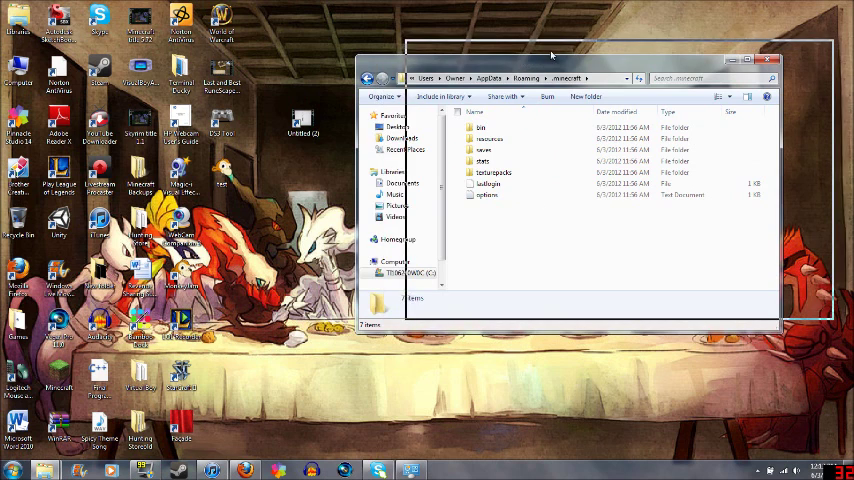
{"action": "left_click_drag", "start_coordinate": [500, 66], "coordinate": [562, 44]}
{"action": "double_click", "coordinate": [541, 106]}
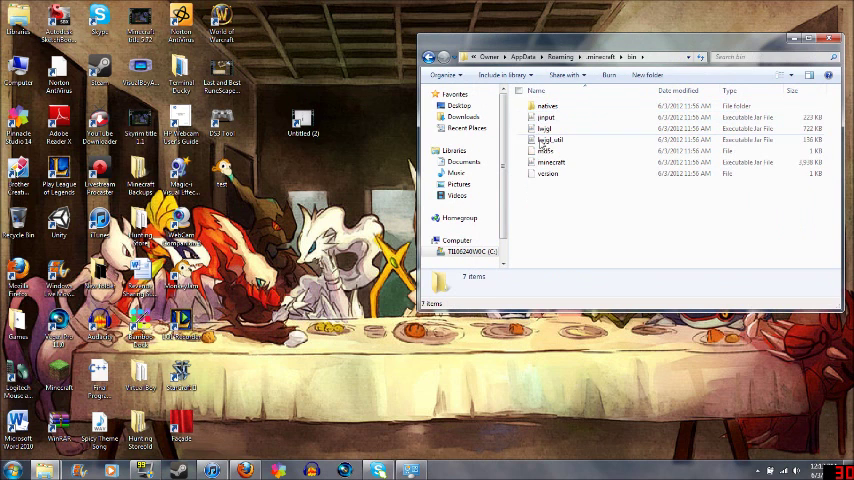
{"action": "left_click", "coordinate": [548, 162]}
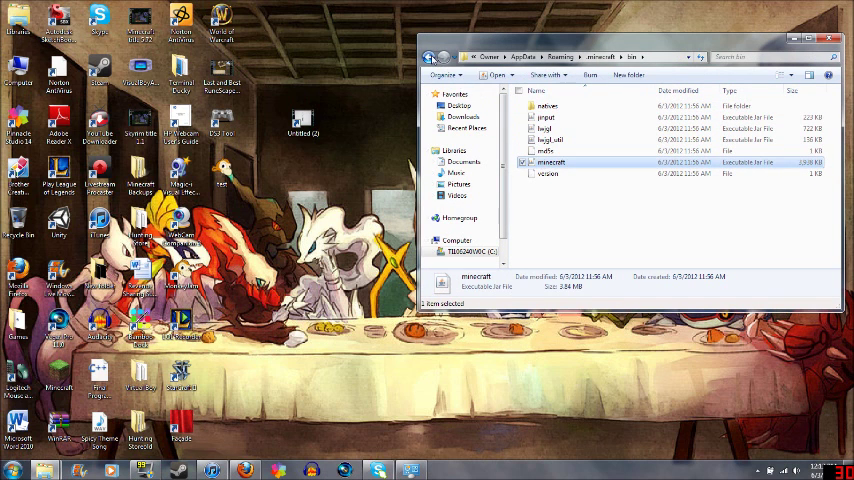
{"action": "key", "text": "BackSpace"}
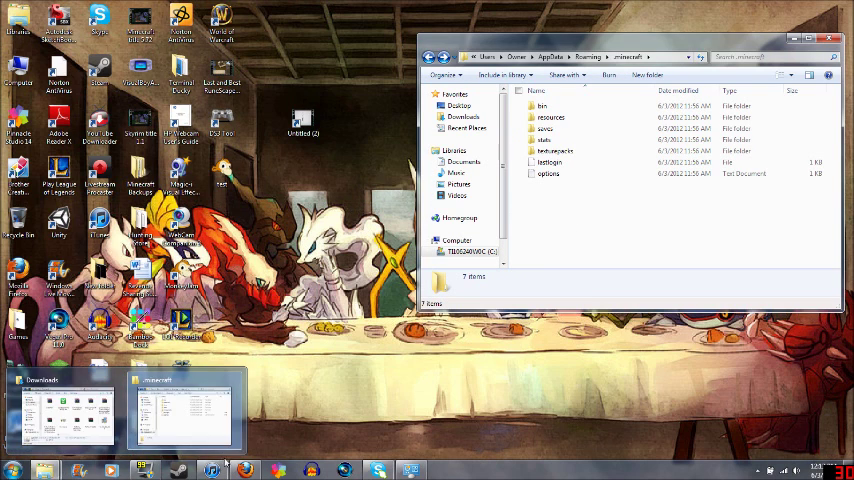
{"action": "mouse_move", "coordinate": [245, 470]}
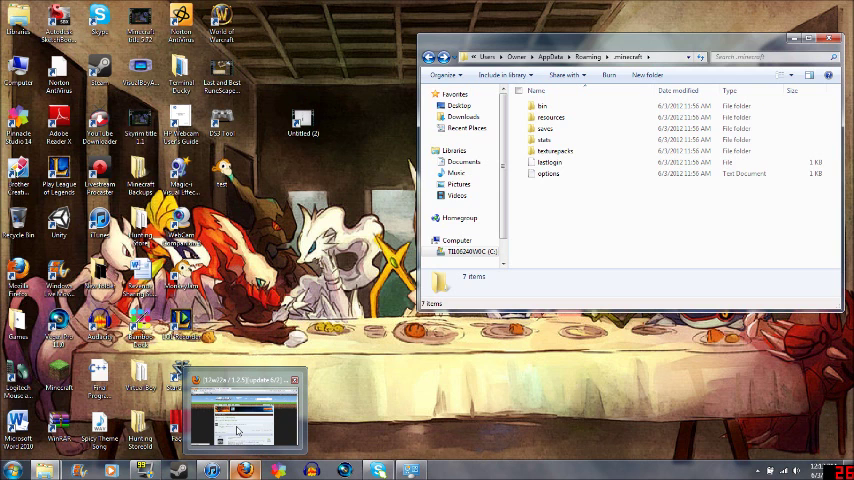
{"action": "left_click", "coordinate": [238, 430]}
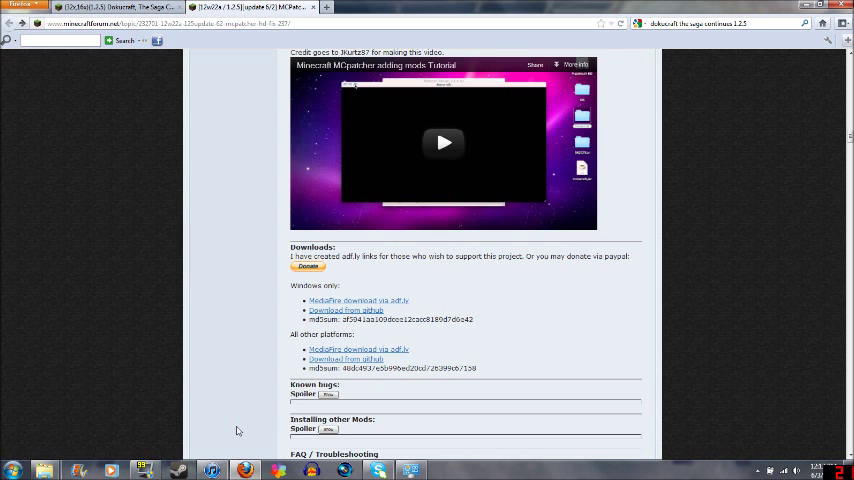
Reload the Dokucraft thread, open the Dokucraft Light download, then go back to the thread.
{"action": "left_click", "coordinate": [113, 6]}
{"action": "scroll", "coordinate": [258, 178], "scroll_direction": "up", "scroll_amount": 5}
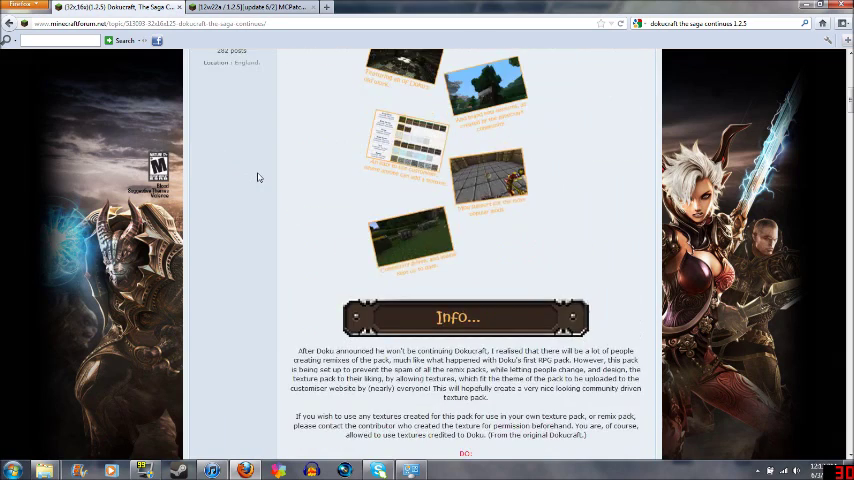
{"action": "key", "text": "F5"}
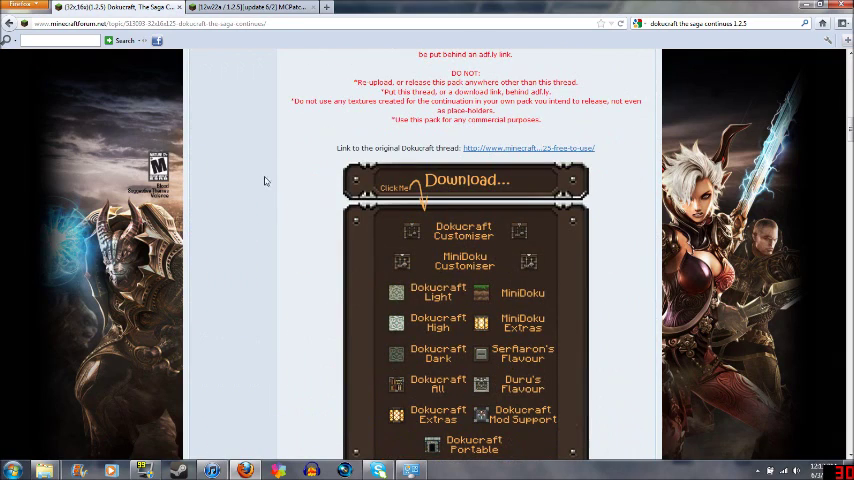
{"action": "scroll", "coordinate": [334, 305], "scroll_direction": "down", "scroll_amount": 1}
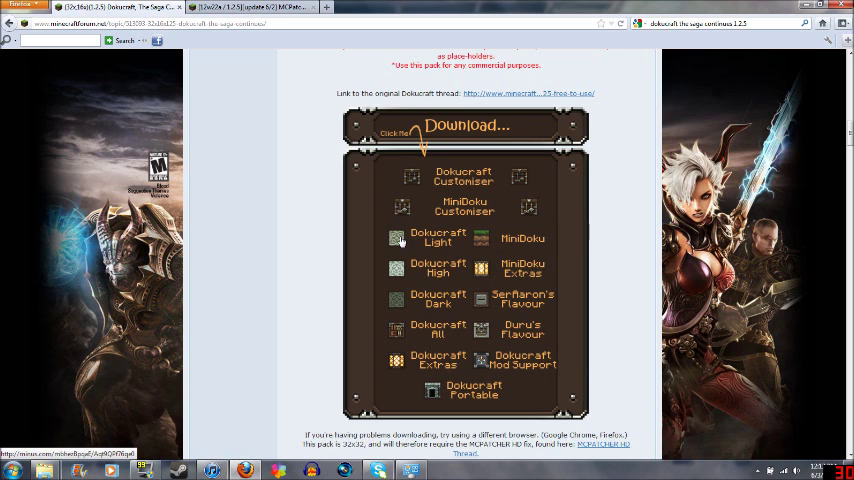
{"action": "left_click", "coordinate": [397, 240]}
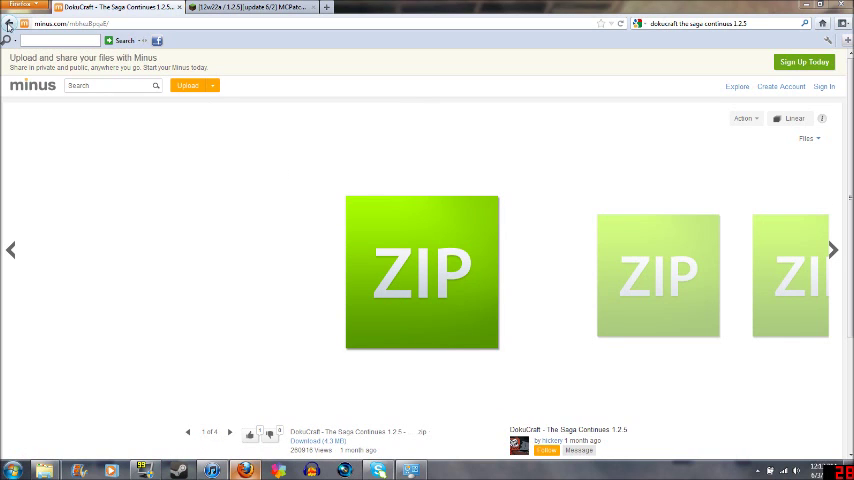
{"action": "left_click", "coordinate": [8, 23]}
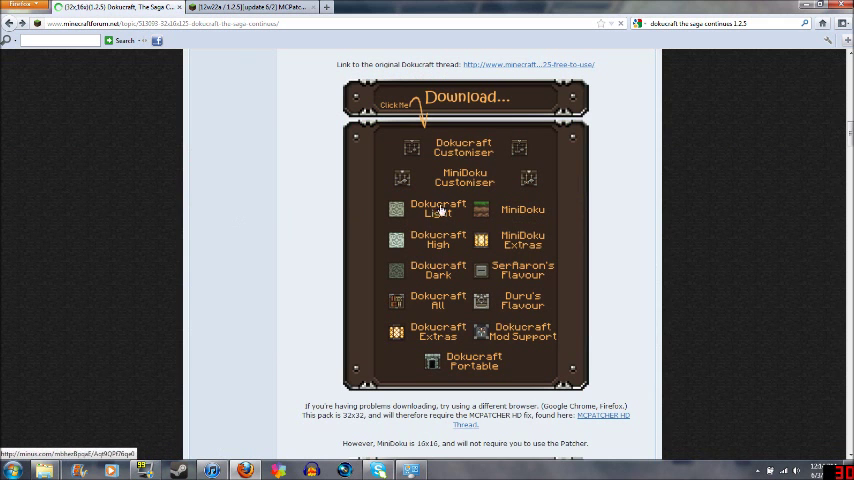
Follow the MCPatcher thread's Windows MediaFire adf.ly link past the ad, then go back twice.
{"action": "left_click", "coordinate": [238, 8]}
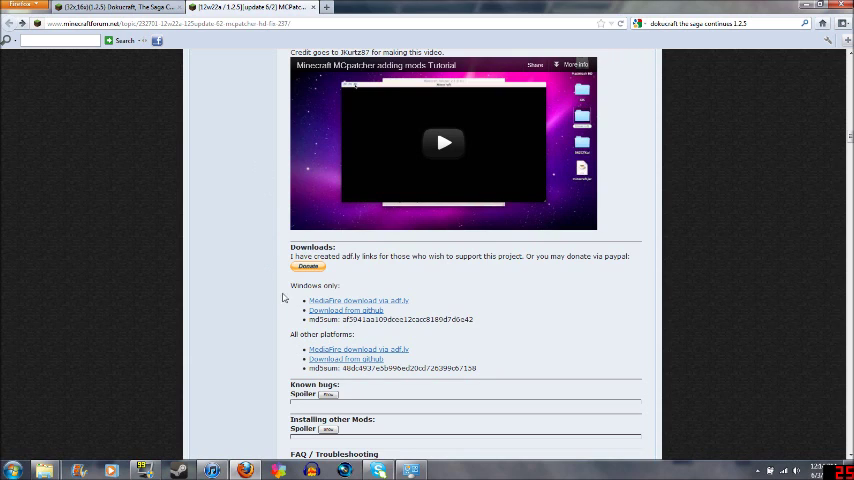
{"action": "left_click", "coordinate": [334, 301]}
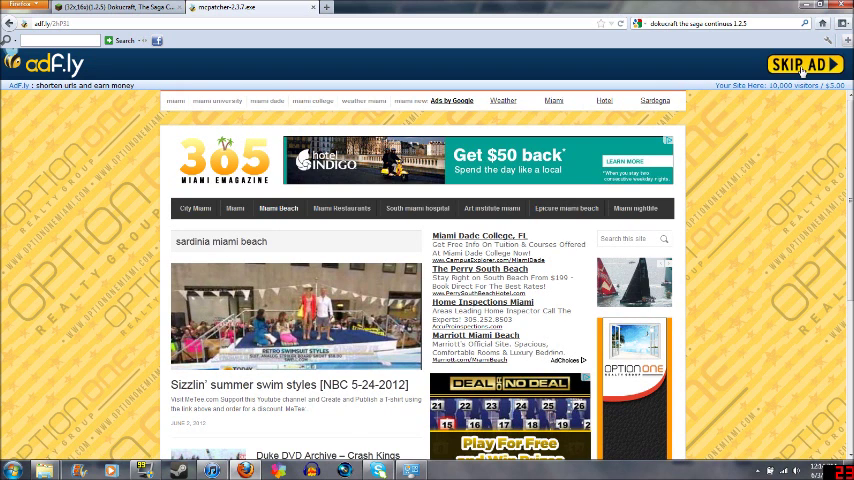
{"action": "left_click", "coordinate": [800, 63]}
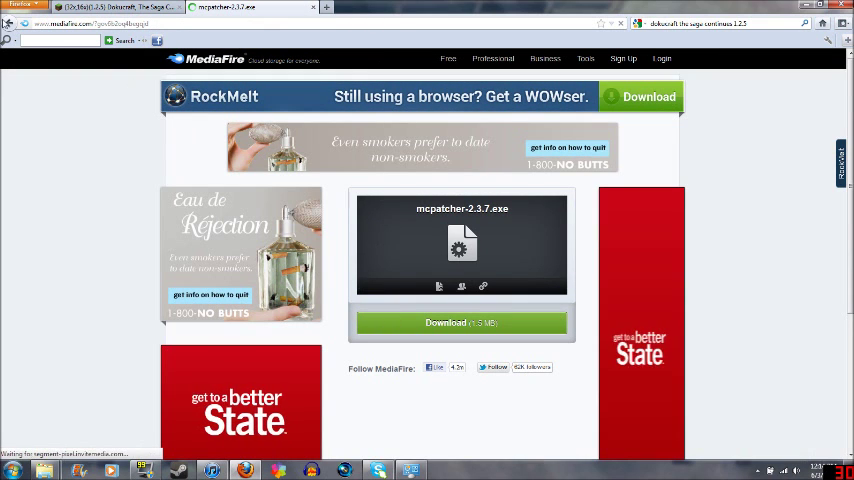
{"action": "left_click", "coordinate": [9, 23]}
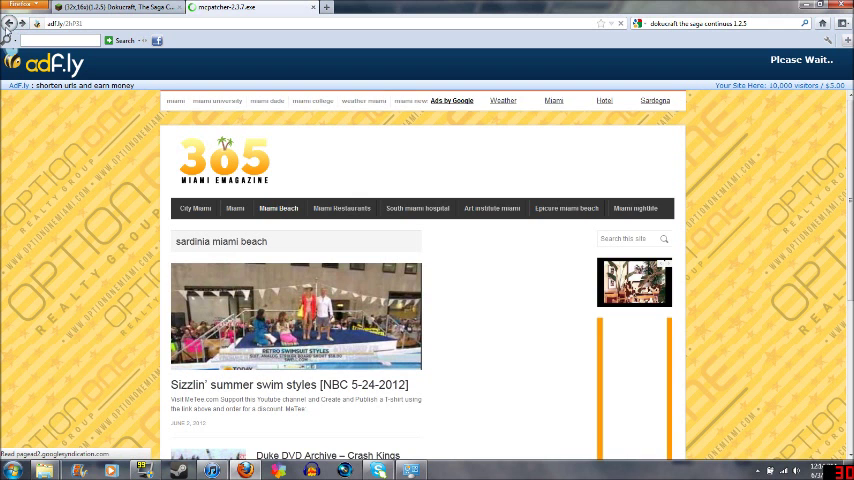
{"action": "left_click", "coordinate": [9, 23]}
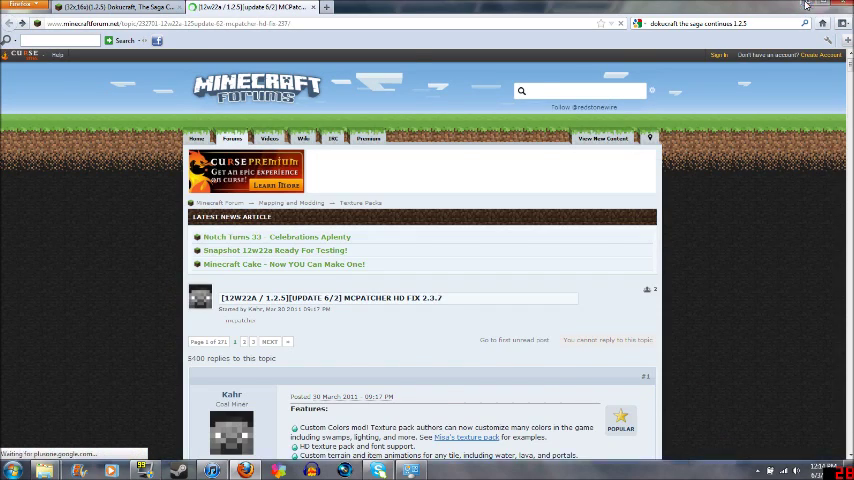
Minimize Firefox and drag-select bin, resources, saves, stats, texturepacks, lastlogin and options.
{"action": "left_click", "coordinate": [806, 5]}
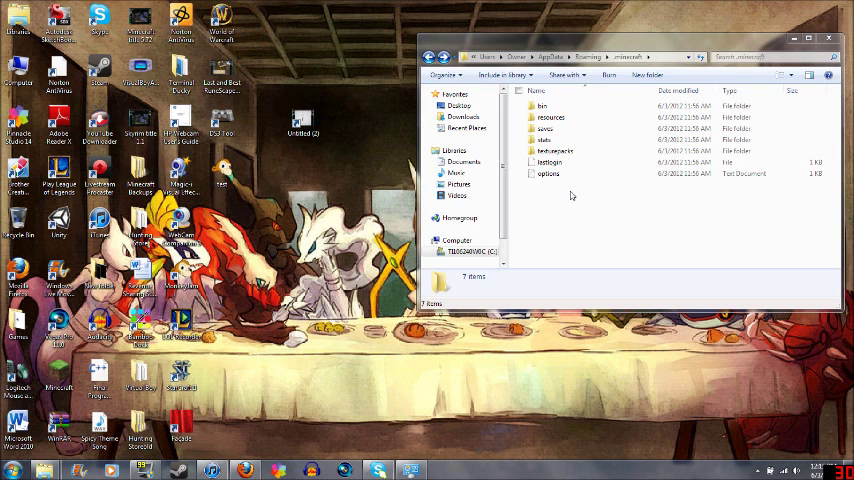
{"action": "left_click_drag", "start_coordinate": [590, 200], "coordinate": [545, 109]}
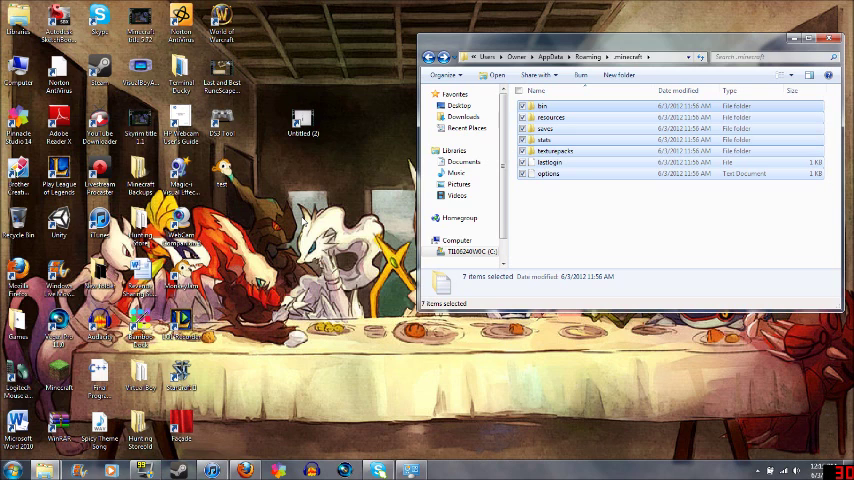
{"action": "double_click", "coordinate": [140, 183]}
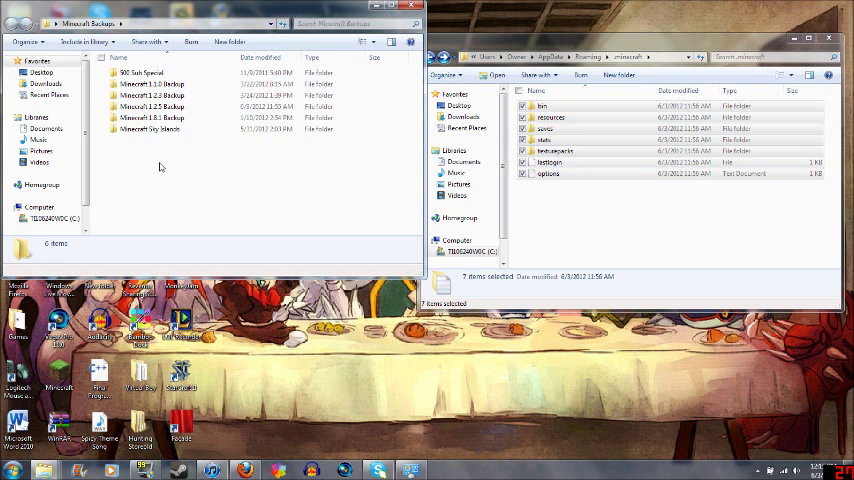
{"action": "left_click", "coordinate": [152, 118]}
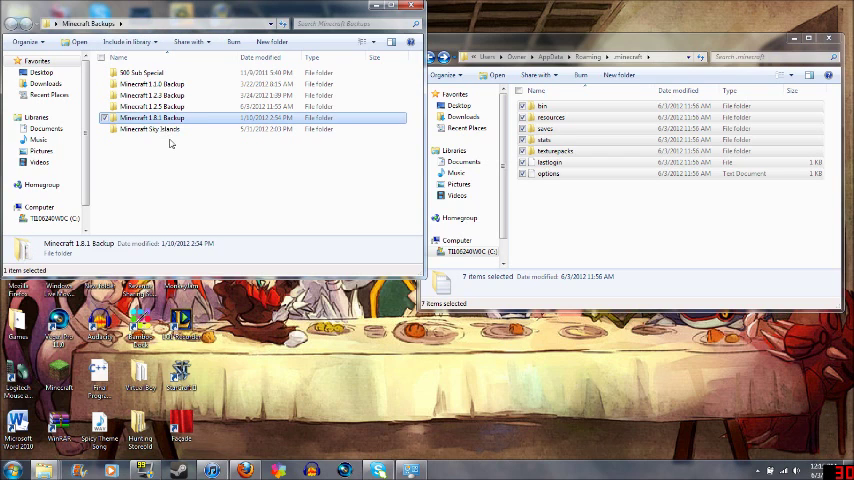
{"action": "left_click", "coordinate": [170, 160]}
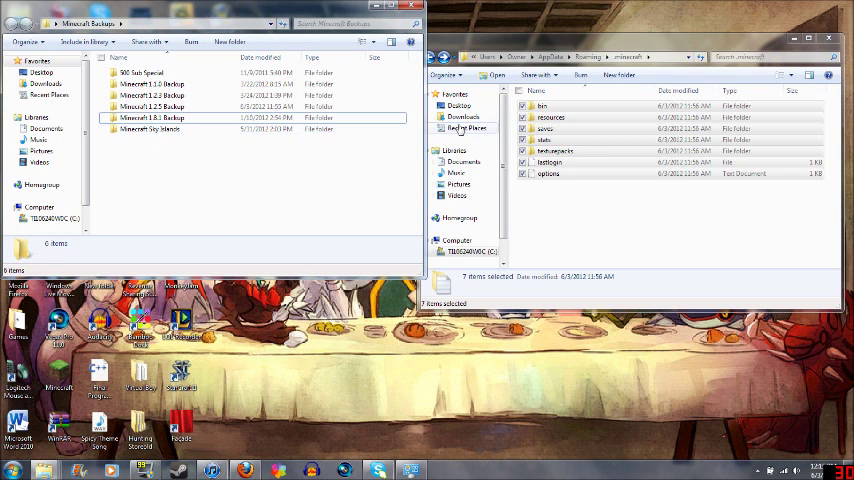
{"action": "left_click", "coordinate": [152, 118]}
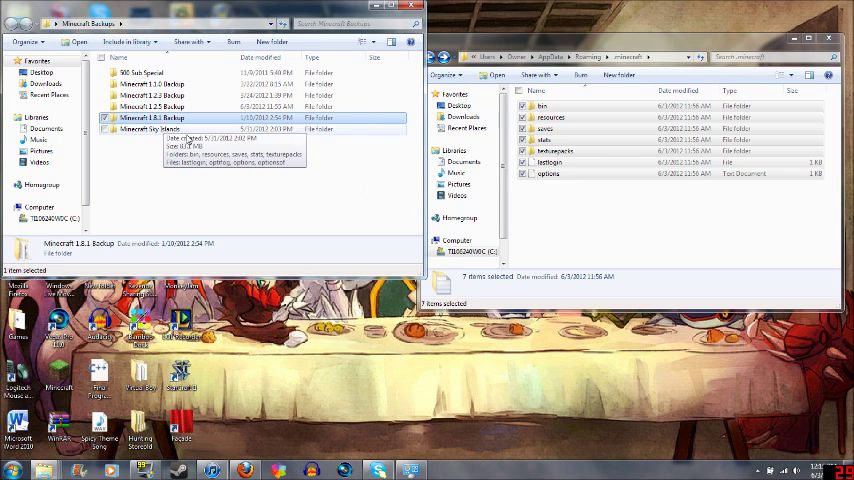
{"action": "left_click", "coordinate": [160, 160]}
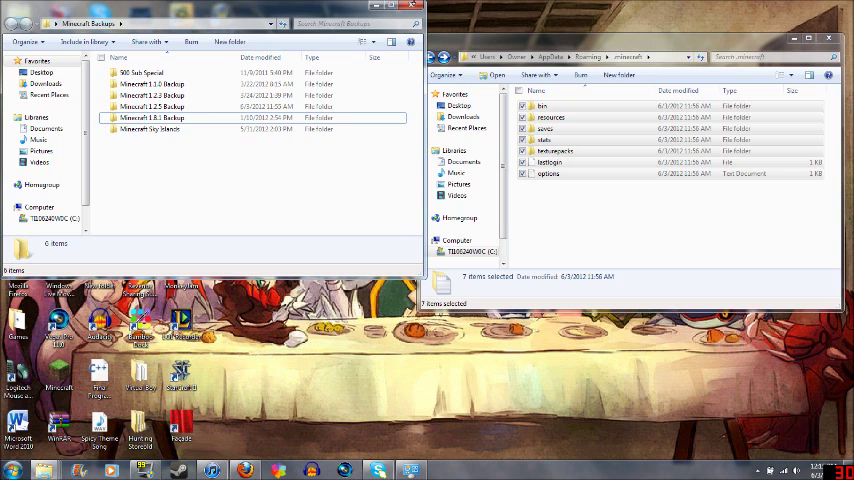
{"action": "left_click", "coordinate": [418, 8]}
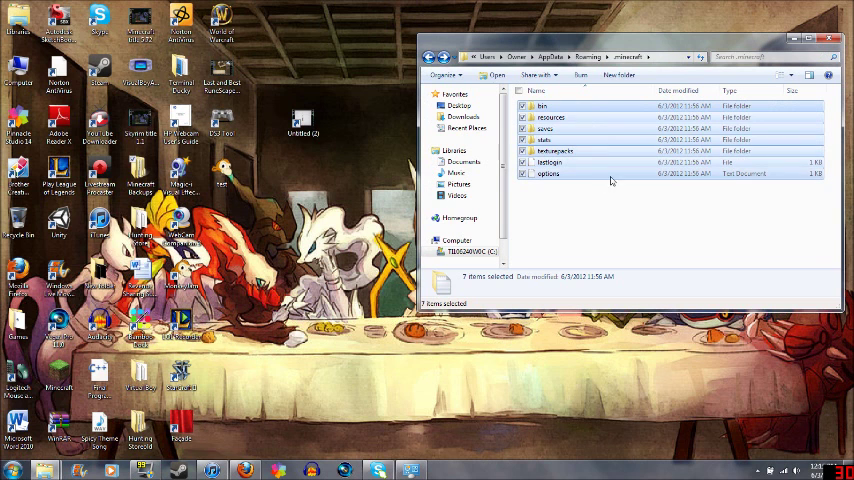
{"action": "left_click", "coordinate": [593, 212]}
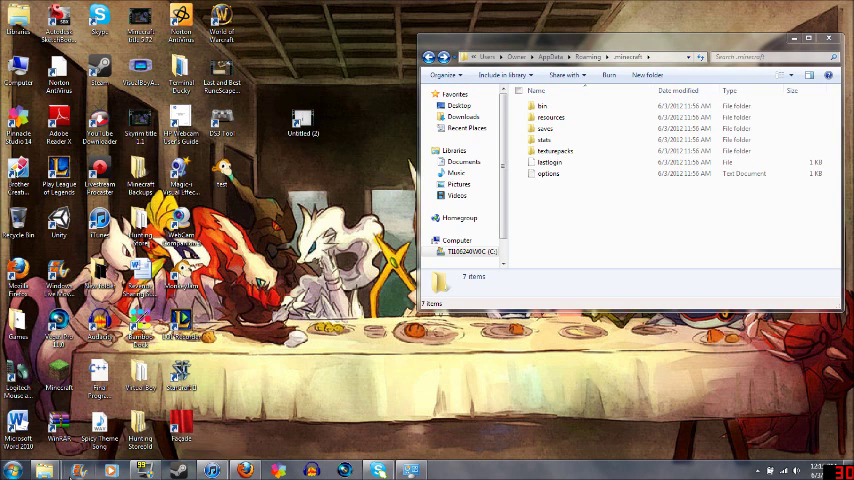
Open the texturepacks folder and drag the DokuCraft zip from Downloads into it.
{"action": "mouse_move", "coordinate": [45, 470]}
{"action": "left_click", "coordinate": [45, 275]}
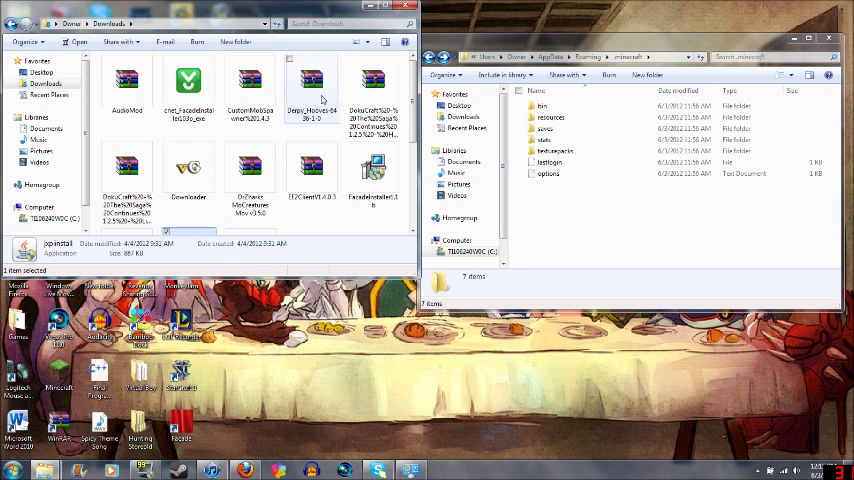
{"action": "scroll", "coordinate": [322, 98], "scroll_direction": "down", "scroll_amount": 3}
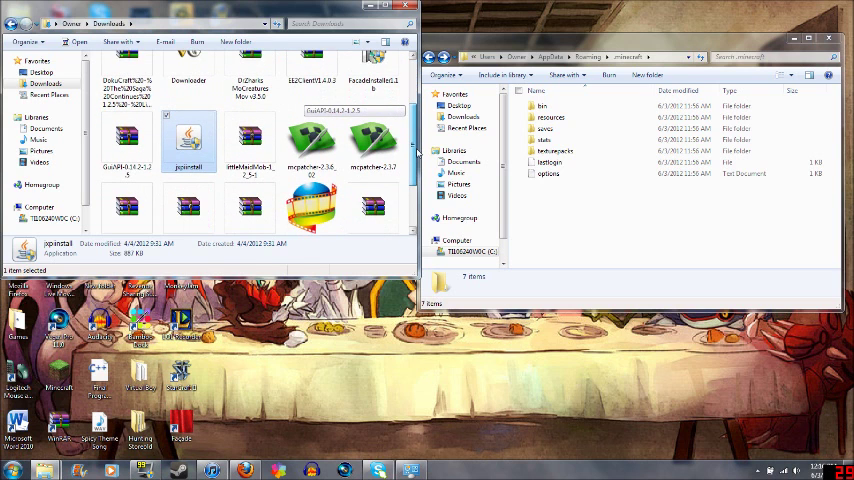
{"action": "scroll", "coordinate": [398, 125], "scroll_direction": "up", "scroll_amount": 4}
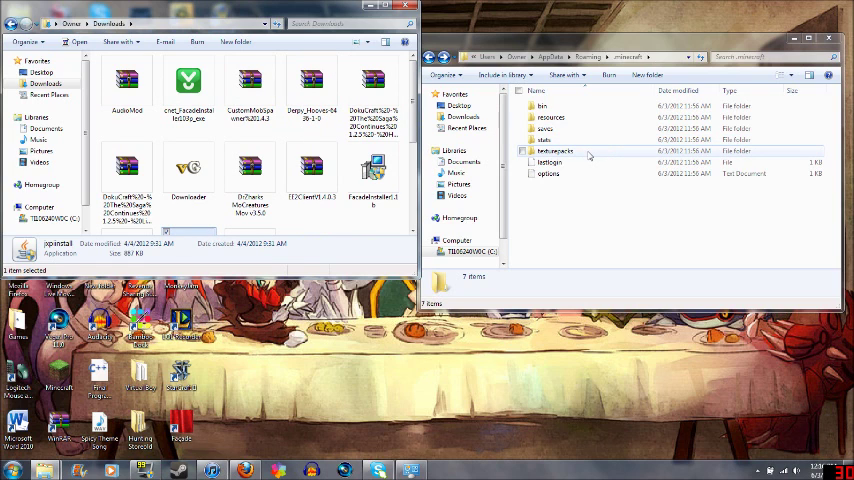
{"action": "double_click", "coordinate": [589, 153]}
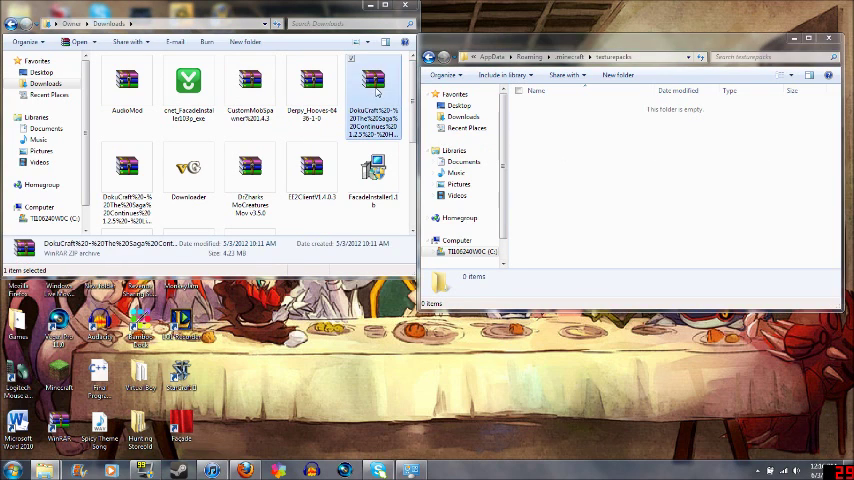
{"action": "left_click_drag", "start_coordinate": [372, 85], "coordinate": [388, 118]}
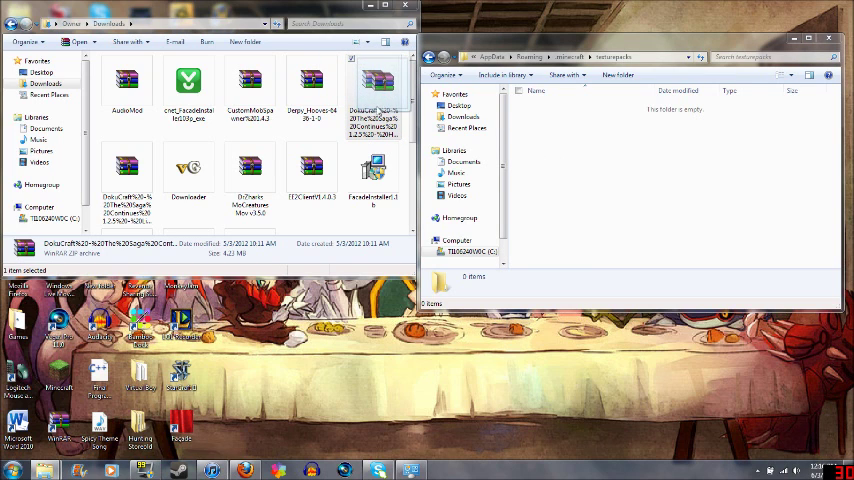
{"action": "left_click_drag", "start_coordinate": [393, 118], "coordinate": [591, 200]}
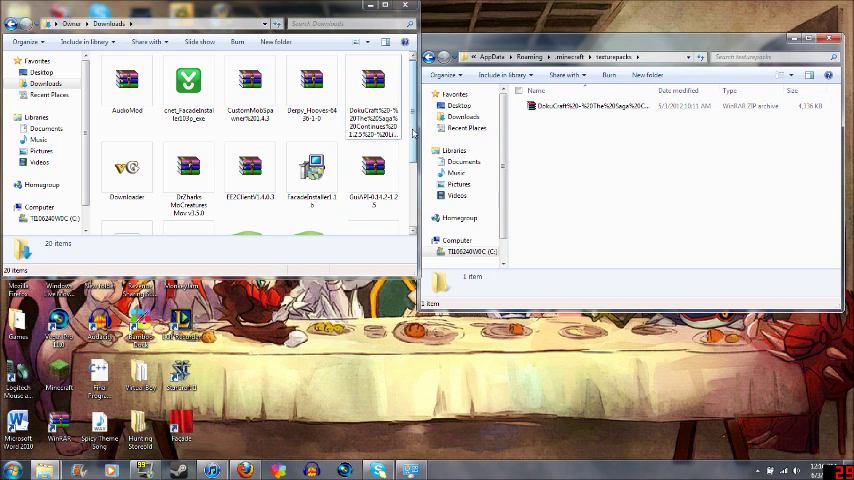
{"action": "scroll", "coordinate": [300, 130], "scroll_direction": "down", "scroll_amount": 4}
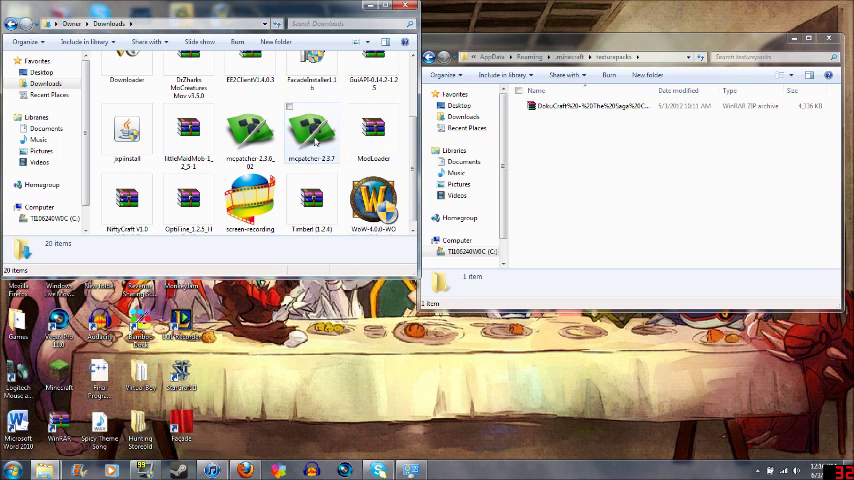
{"action": "mouse_move", "coordinate": [311, 130]}
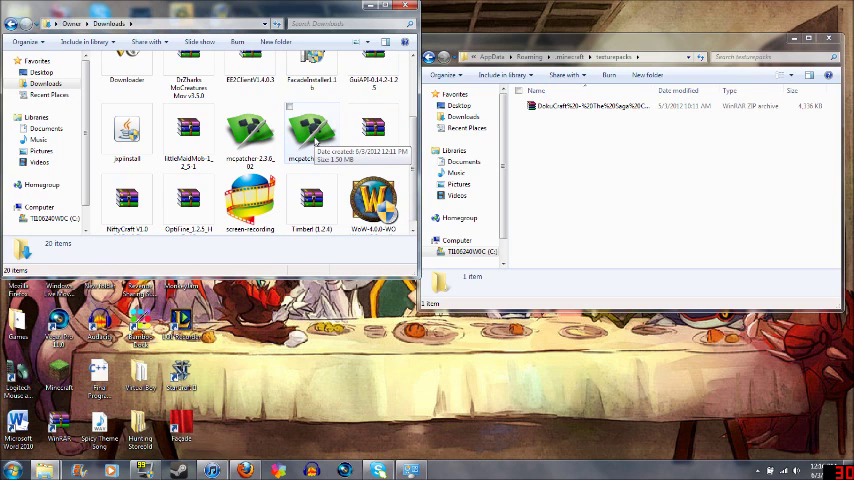
Launch MCPatcher 2.3.7 from Downloads, allowing it to run and dismissing the Norton warning.
{"action": "double_click", "coordinate": [312, 135]}
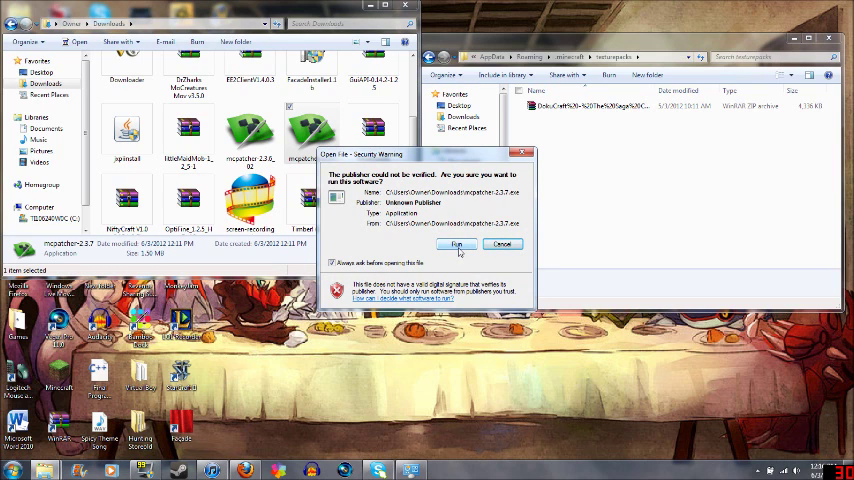
{"action": "left_click", "coordinate": [457, 245]}
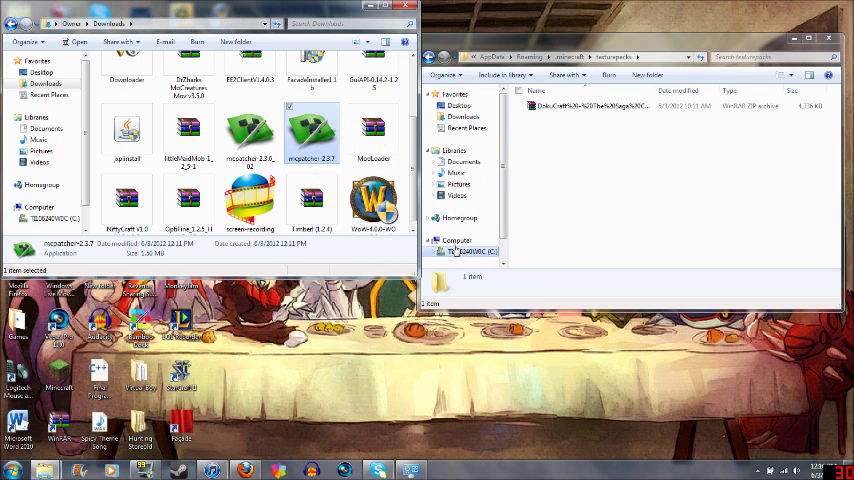
{"action": "left_click", "coordinate": [370, 8]}
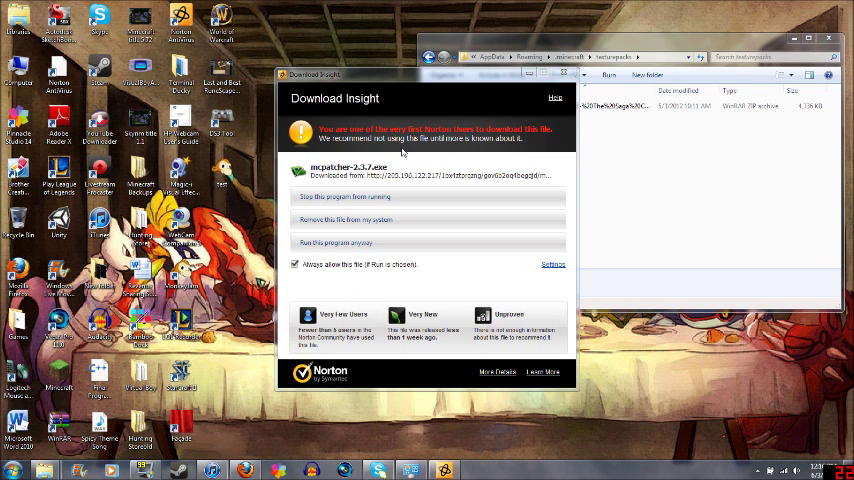
{"action": "left_click", "coordinate": [569, 76]}
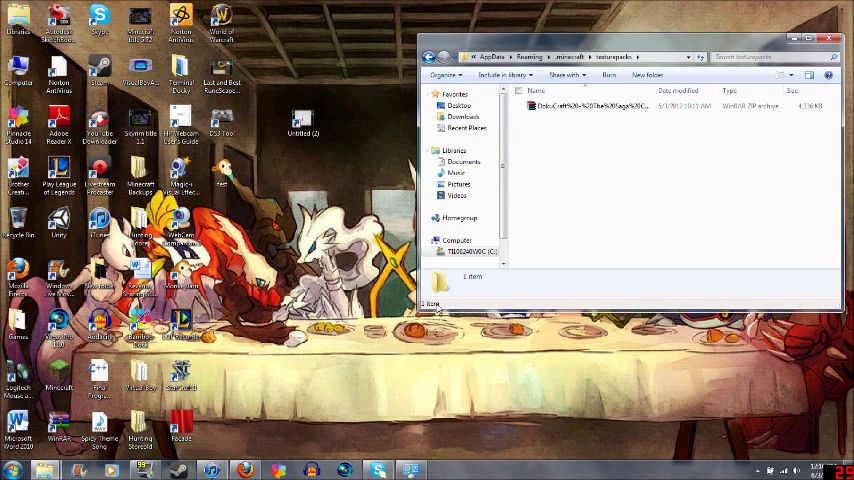
Launch MCPatcher 2.3.6_02 from Downloads, allow it to run, and close Downloads.
{"action": "left_click", "coordinate": [45, 470]}
{"action": "double_click", "coordinate": [249, 135]}
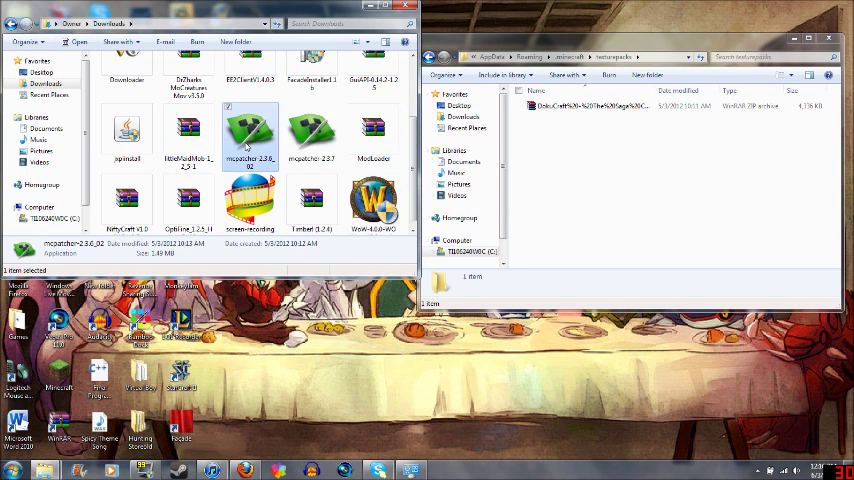
{"action": "left_click", "coordinate": [456, 245]}
{"action": "left_click", "coordinate": [366, 8]}
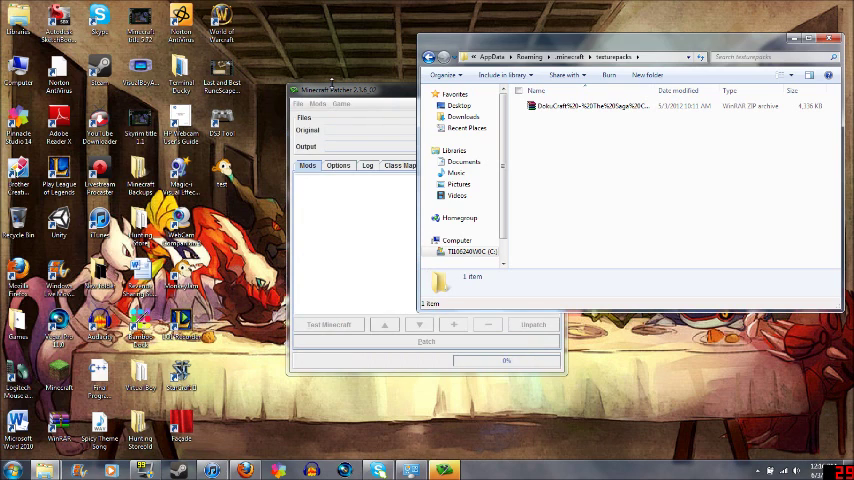
Patch minecraft.jar with HD Textures, HD Font, Random Mobs and Custom Colors, then close MCPatcher.
{"action": "left_click_drag", "start_coordinate": [221, 57], "coordinate": [332, 84]}
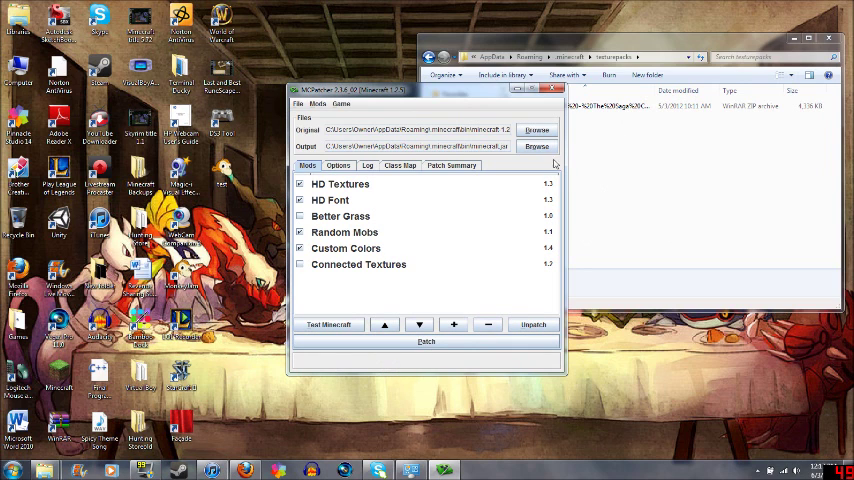
{"action": "left_click", "coordinate": [479, 344]}
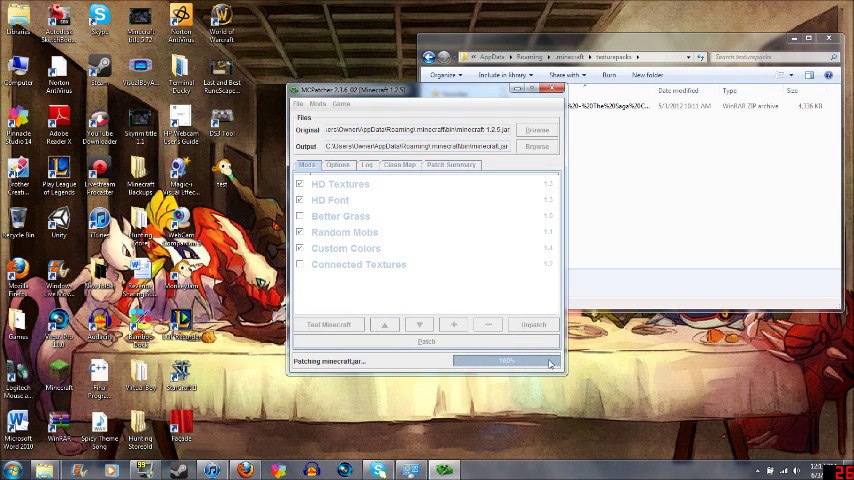
{"action": "left_click", "coordinate": [556, 91]}
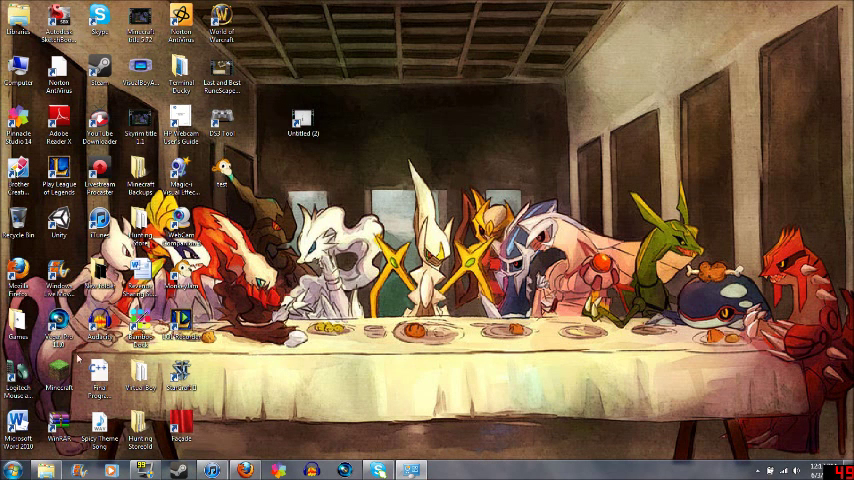
Open the Minecraft launcher from the desktop icon and log in to start 1.2.5.
{"action": "double_click", "coordinate": [140, 378]}
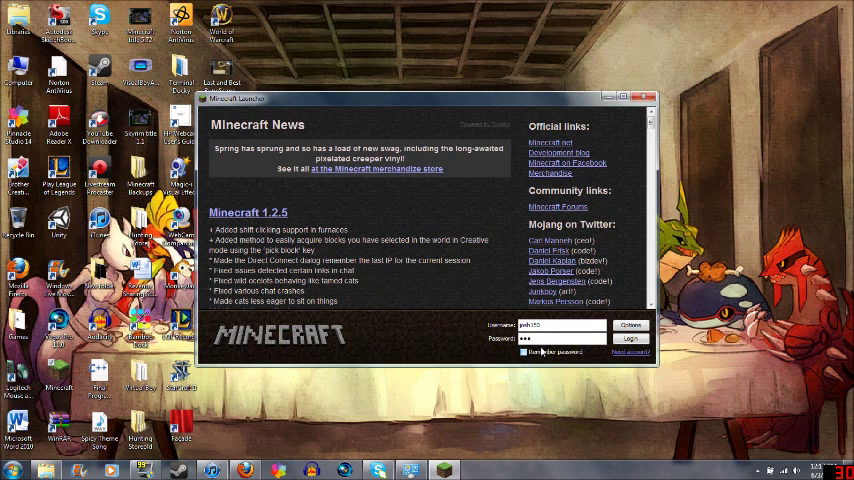
{"action": "key", "text": "Return"}
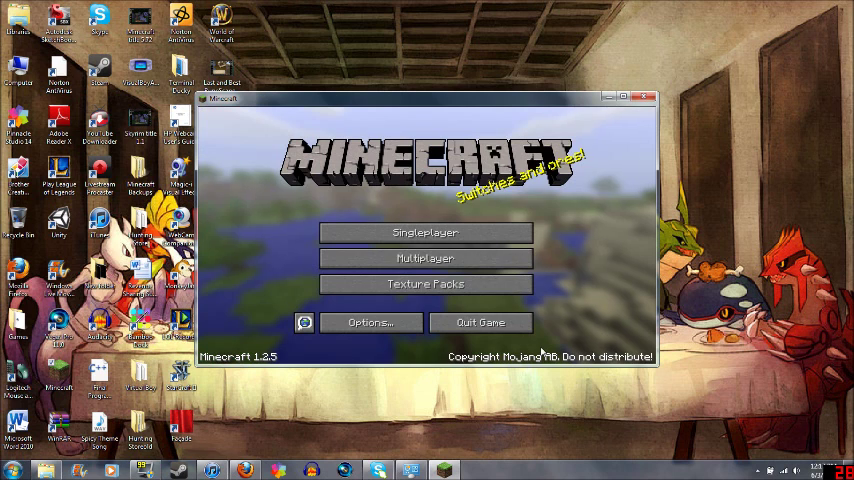
Switch Minecraft's texture pack to DokuCraft.
{"action": "left_click", "coordinate": [426, 284]}
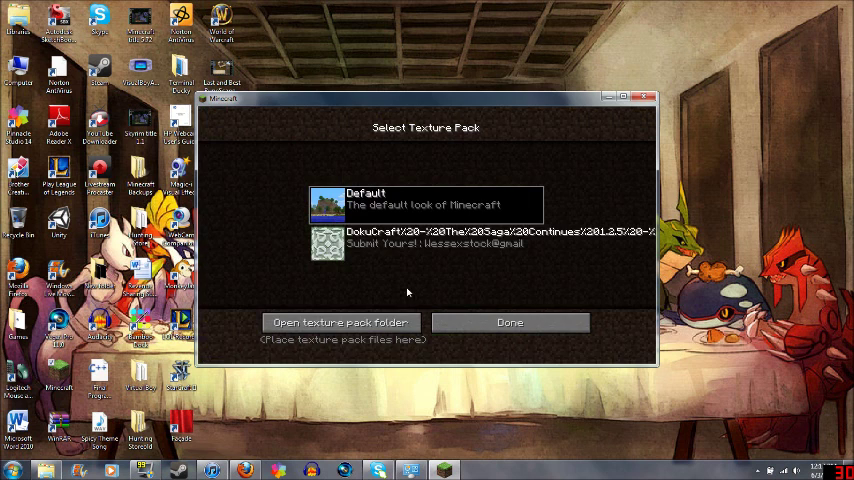
{"action": "left_click", "coordinate": [515, 241]}
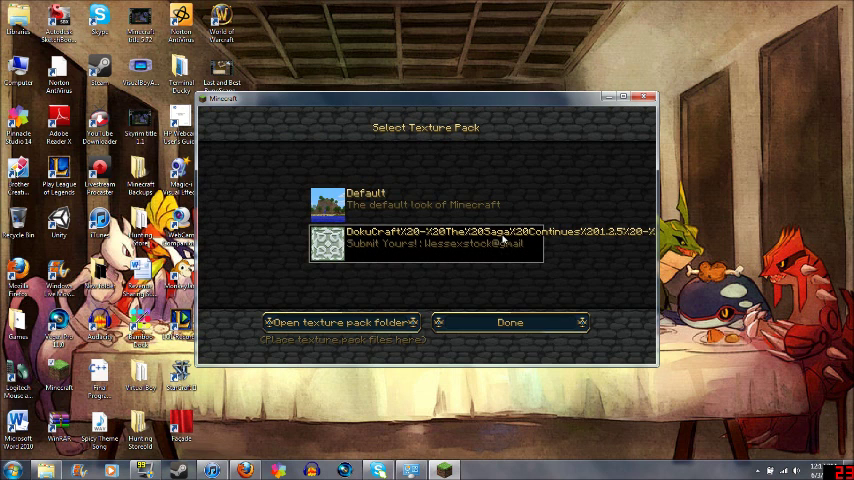
{"action": "left_click", "coordinate": [510, 322]}
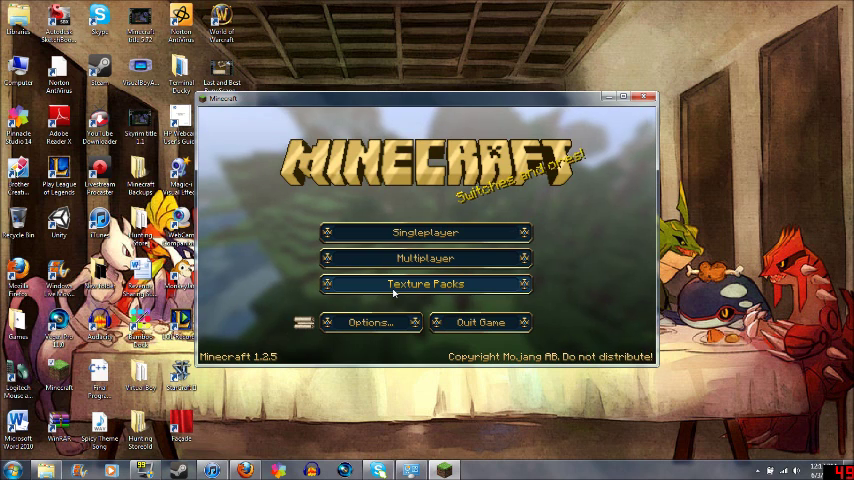
Lower the video render distance to Tiny.
{"action": "left_click", "coordinate": [371, 322]}
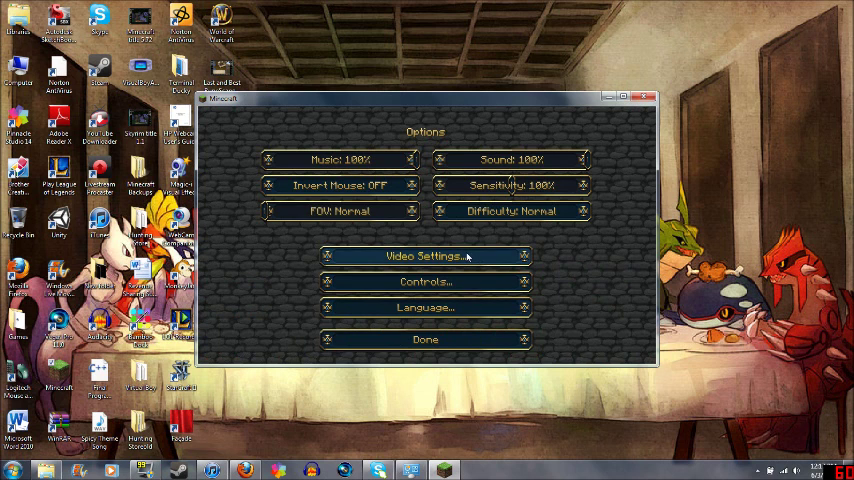
{"action": "left_click", "coordinate": [425, 256]}
{"action": "left_click", "coordinate": [489, 161]}
{"action": "left_click", "coordinate": [489, 161]}
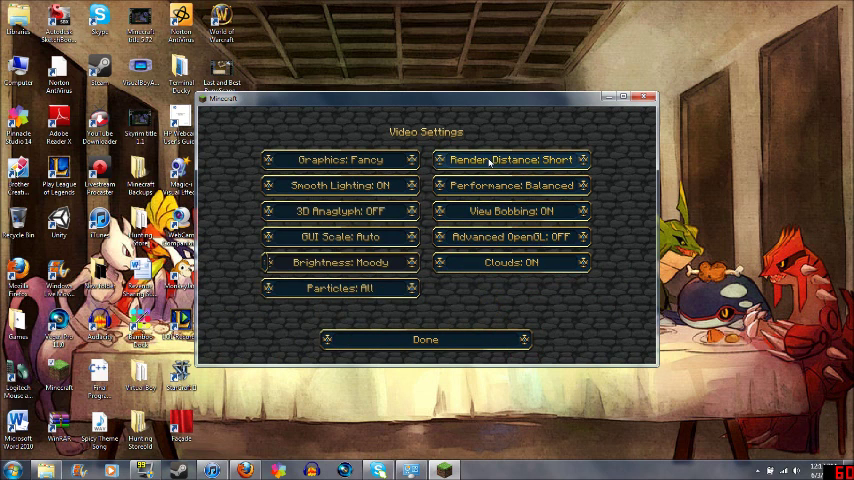
{"action": "left_click", "coordinate": [489, 161]}
{"action": "left_click", "coordinate": [489, 161]}
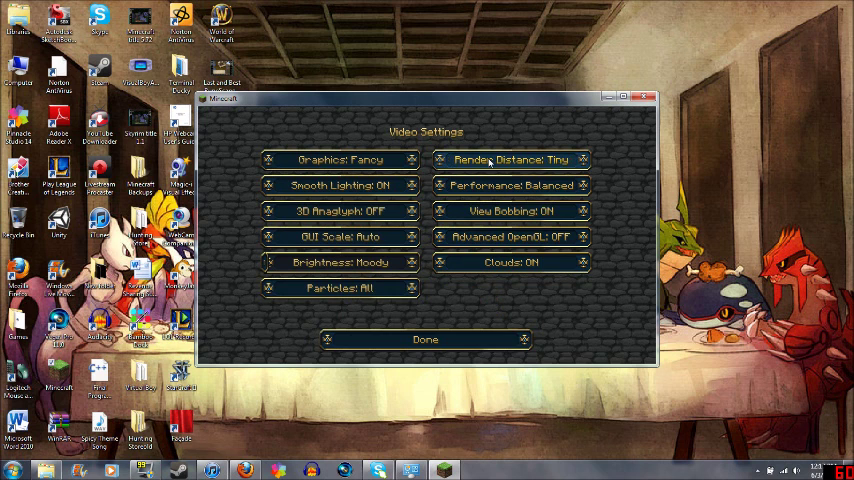
{"action": "key", "text": "Escape"}
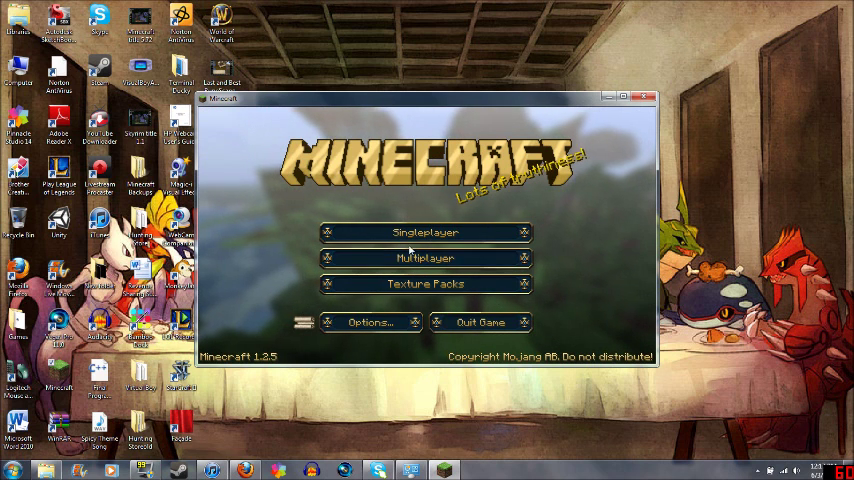
{"action": "left_click", "coordinate": [425, 230]}
Create a new world named 'Jesu' in place of the default name.
{"action": "left_click", "coordinate": [470, 318]}
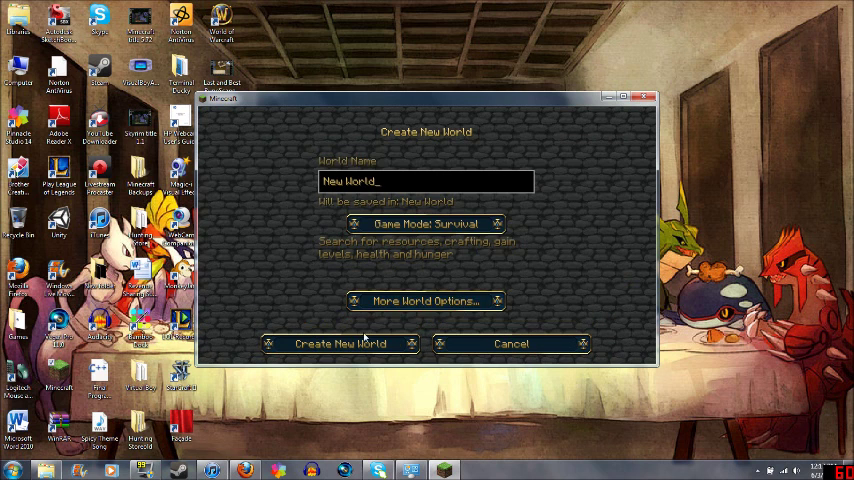
{"action": "key", "text": "BackSpace"}
{"action": "key", "text": "BackSpace"}
{"action": "key", "text": "BackSpace"}
{"action": "key", "text": "BackSpace"}
{"action": "key", "text": "BackSpace"}
{"action": "key", "text": "BackSpace"}
{"action": "key", "text": "BackSpace"}
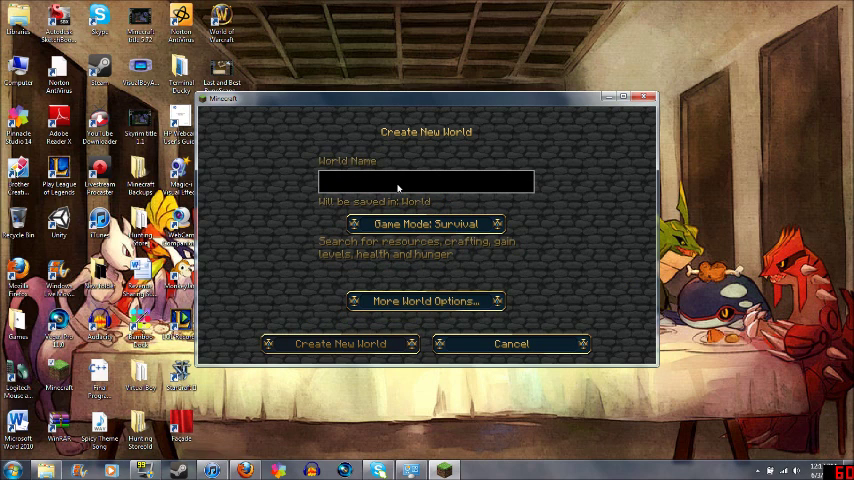
{"action": "type", "text": "Jesu"}
{"action": "key", "text": "Return"}
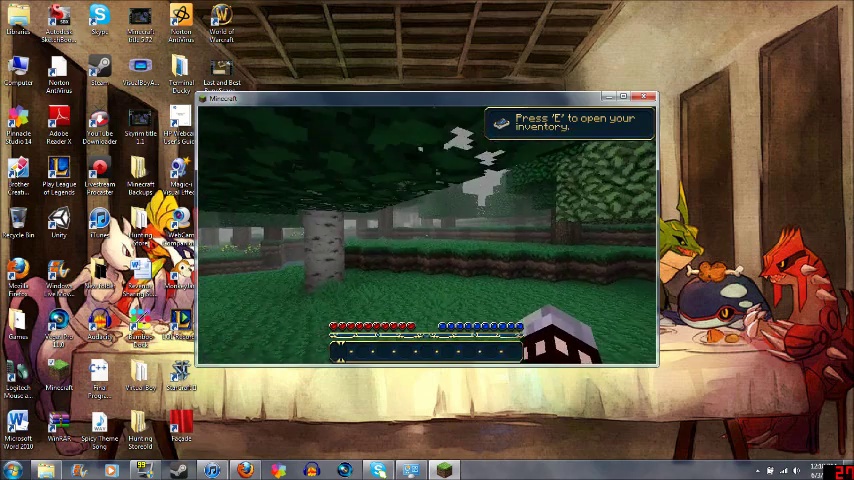
Open and close the DokuCraft-styled inventory twice while exploring the forest.
{"action": "key", "text": "e"}
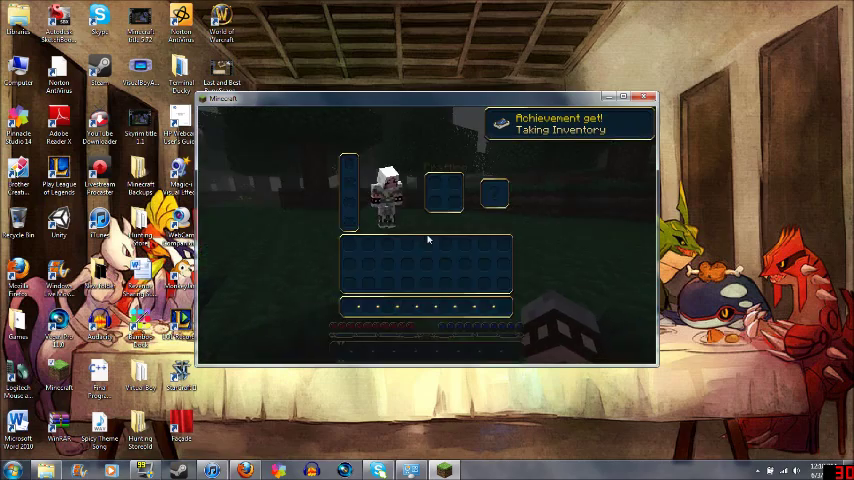
{"action": "key", "text": "e"}
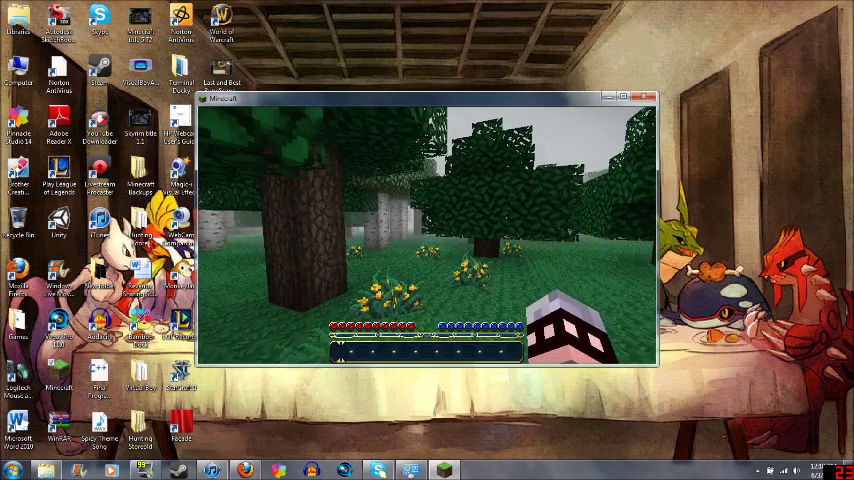
{"action": "key", "text": "e"}
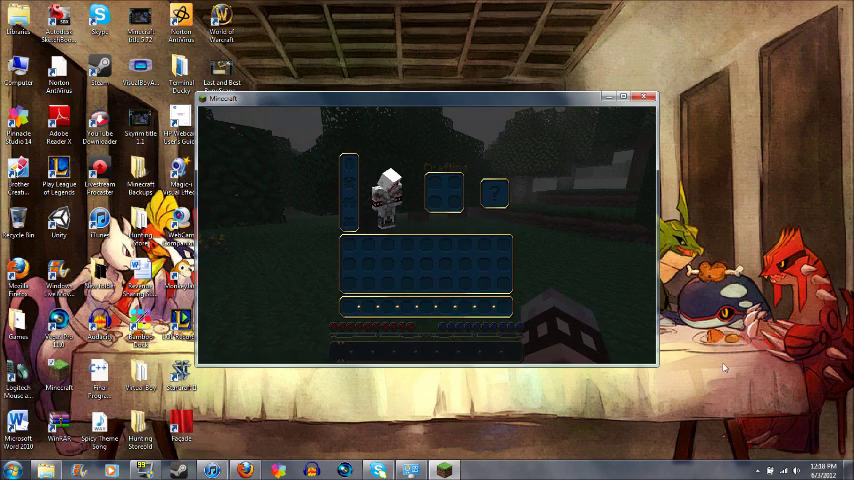
{"action": "key", "text": "Escape"}
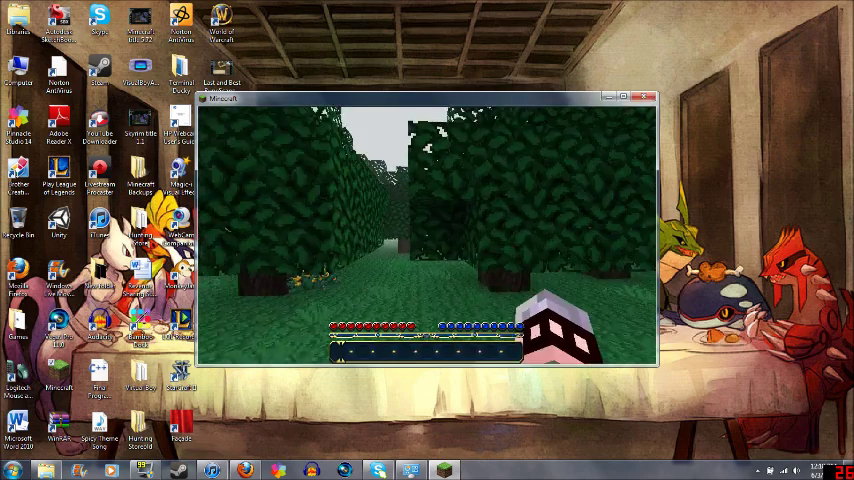